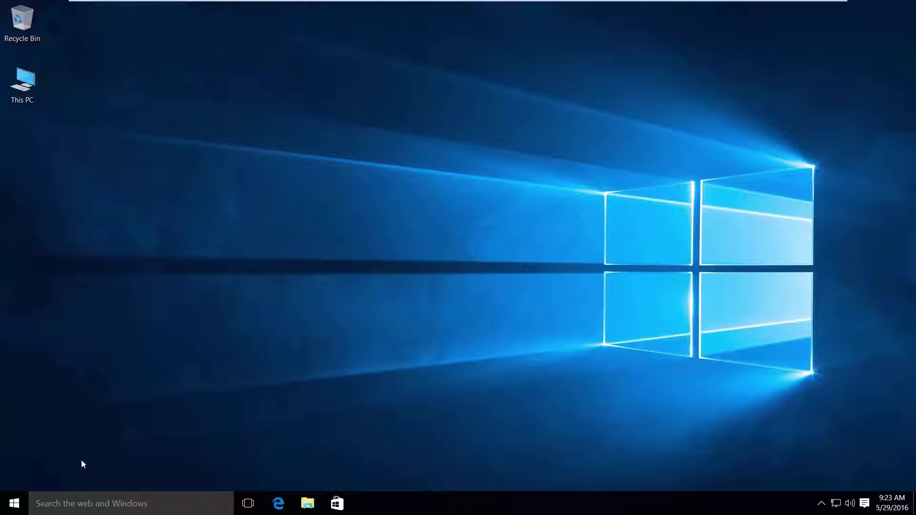
# Step: Open Control Panel from the Win+X menu in small-icons view and go to Programs and Features
pyautogui.rightClick(16, 504)
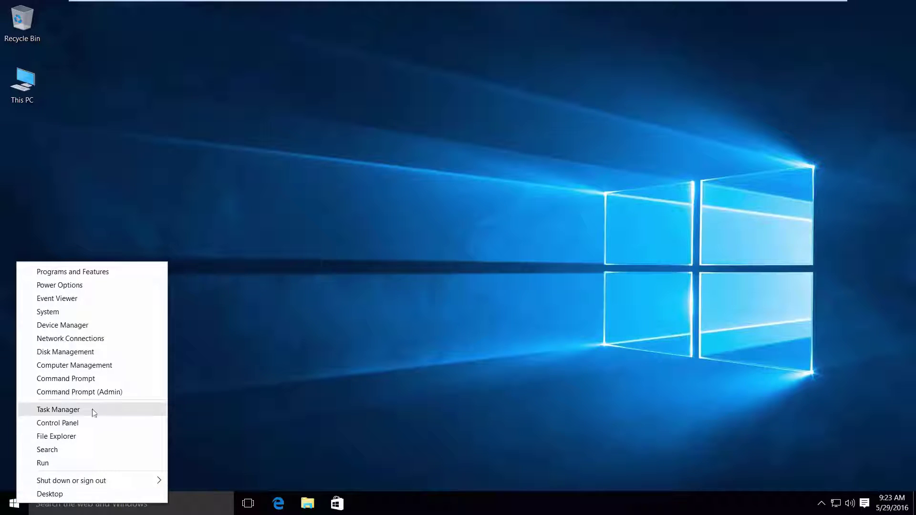
pyautogui.click(61, 426)
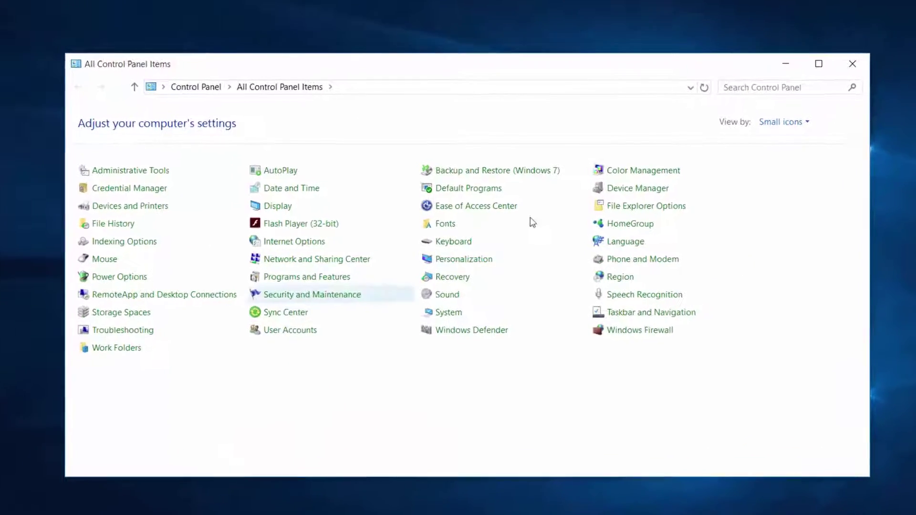
pyautogui.click(825, 112)
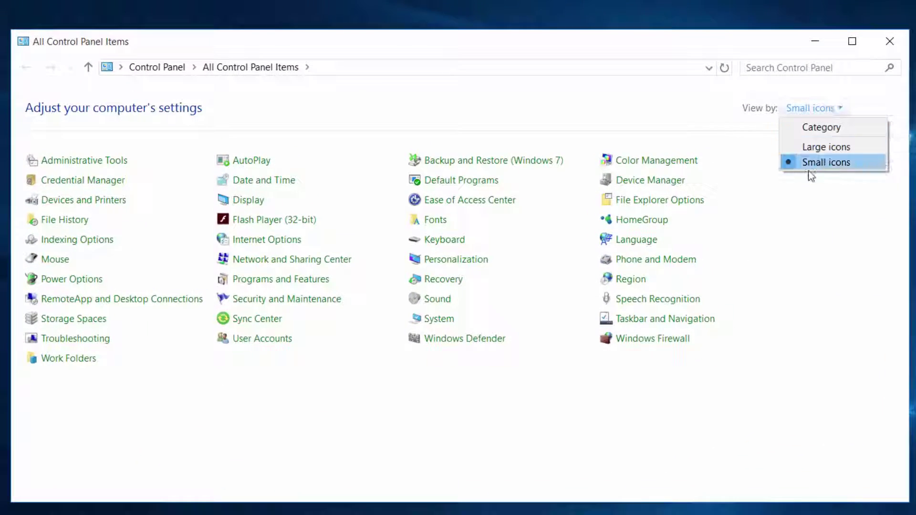
pyautogui.click(811, 167)
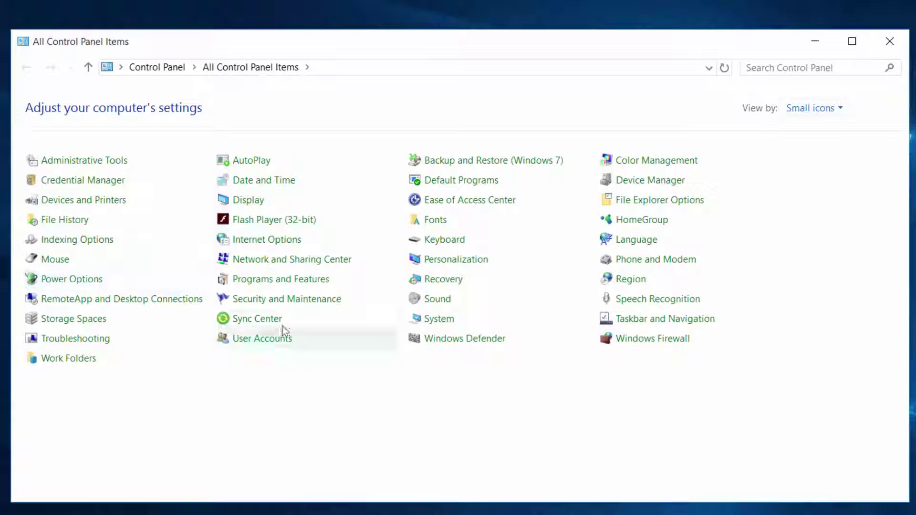
pyautogui.click(281, 287)
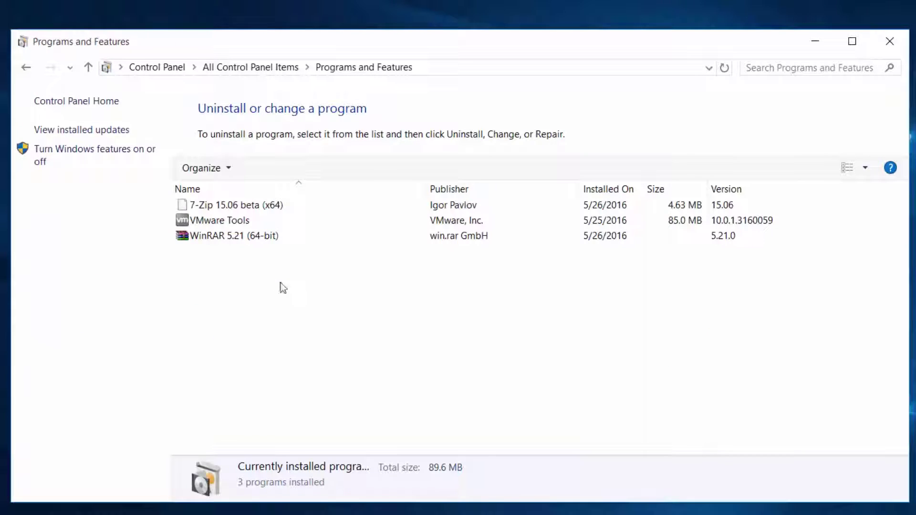
# Step: In Windows Features, tick .NET Framework 3.5 and request its files from Windows Update
pyautogui.click(78, 157)
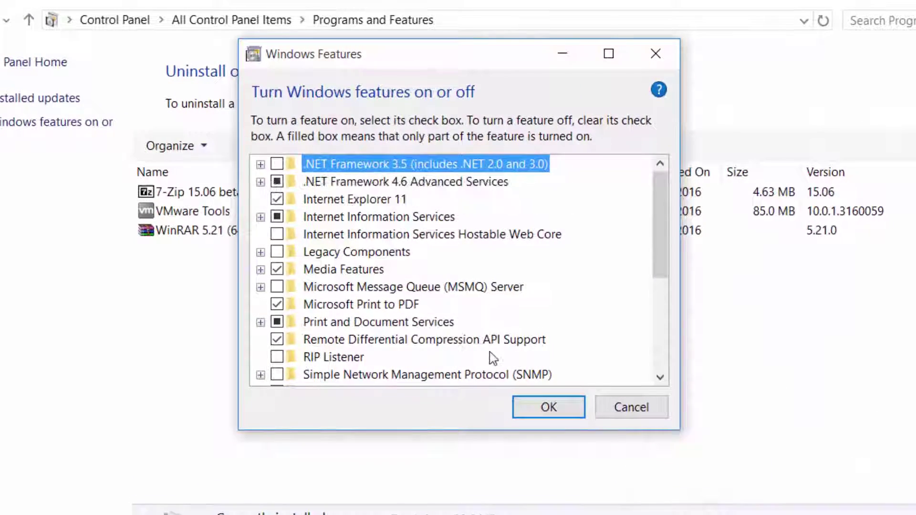
pyautogui.click(277, 164)
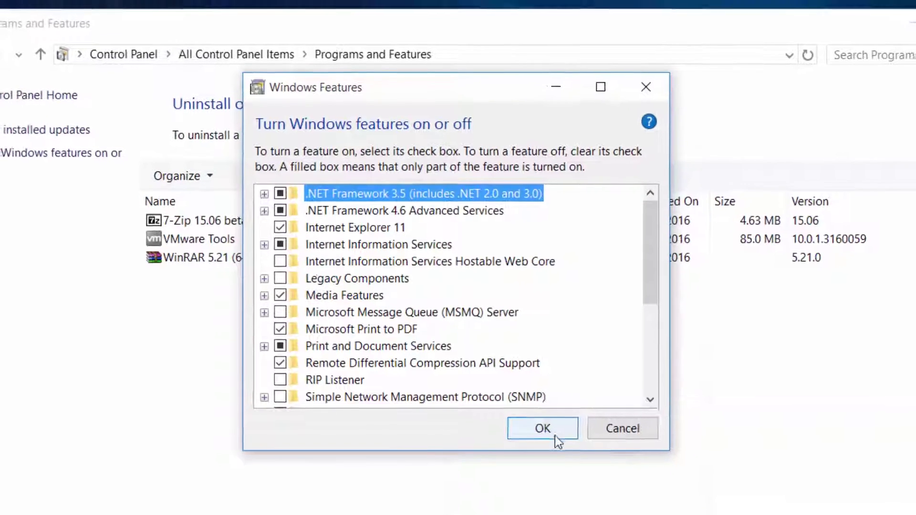
pyautogui.click(556, 436)
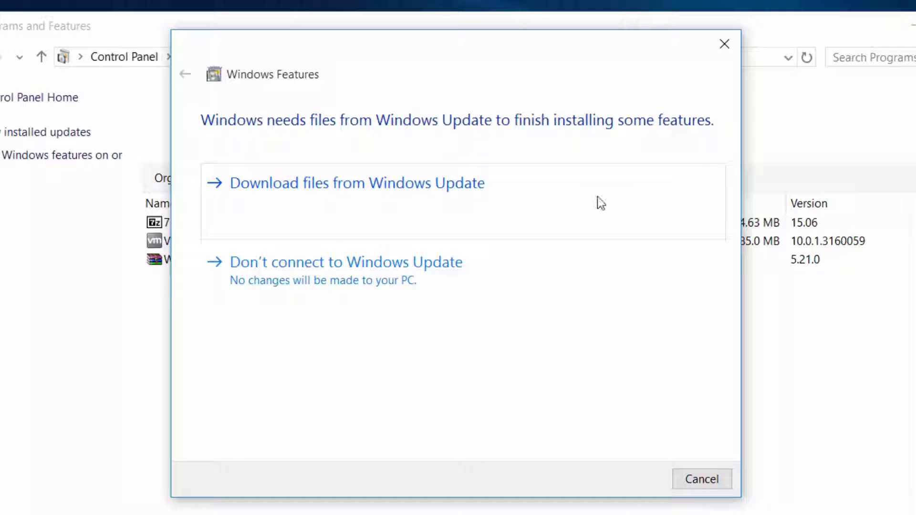
pyautogui.click(306, 187)
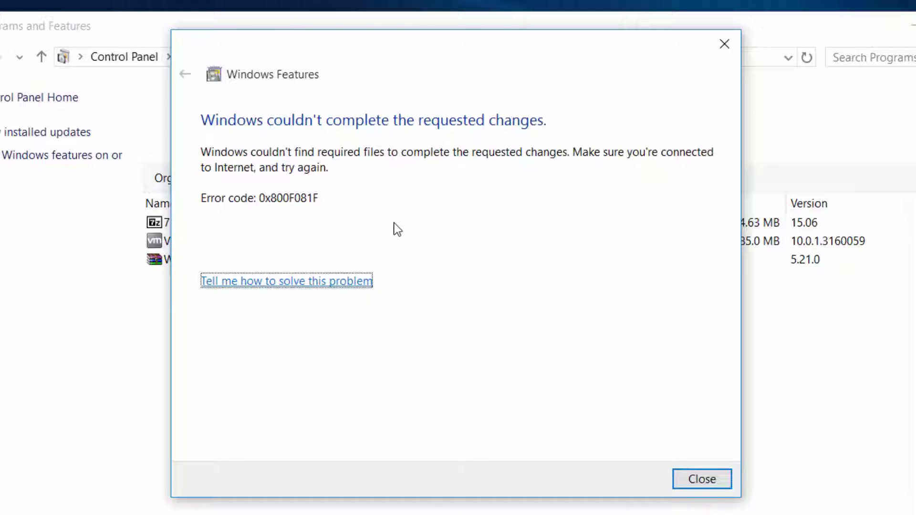
# Step: Dismiss the 0x800F081F failure messages and close Programs and Features
pyautogui.click(702, 480)
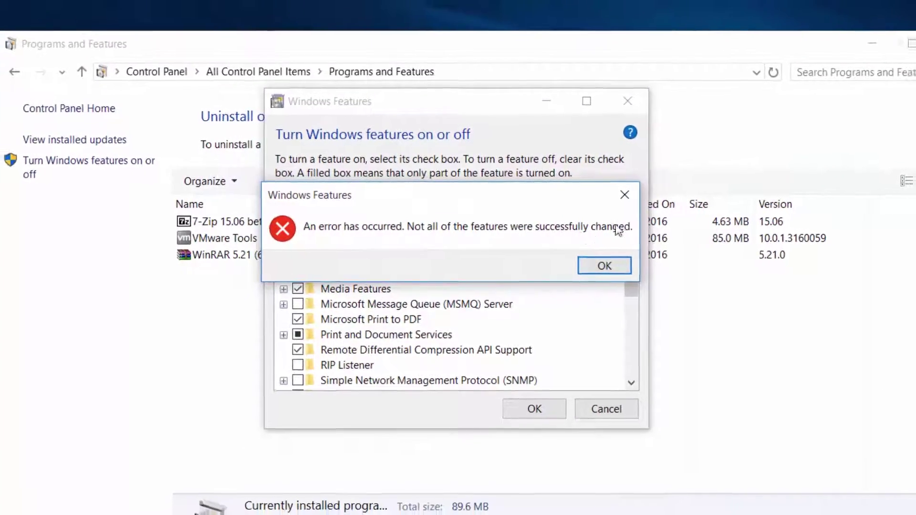
pyautogui.click(608, 267)
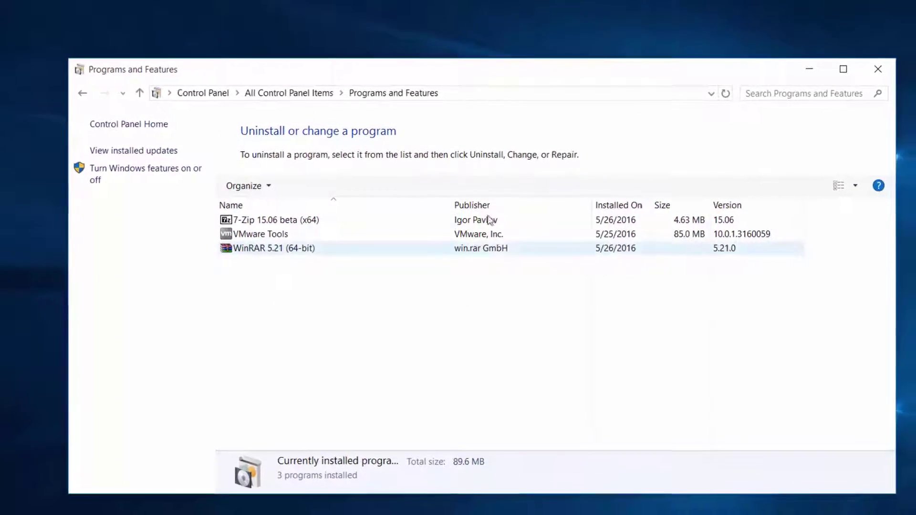
pyautogui.click(827, 92)
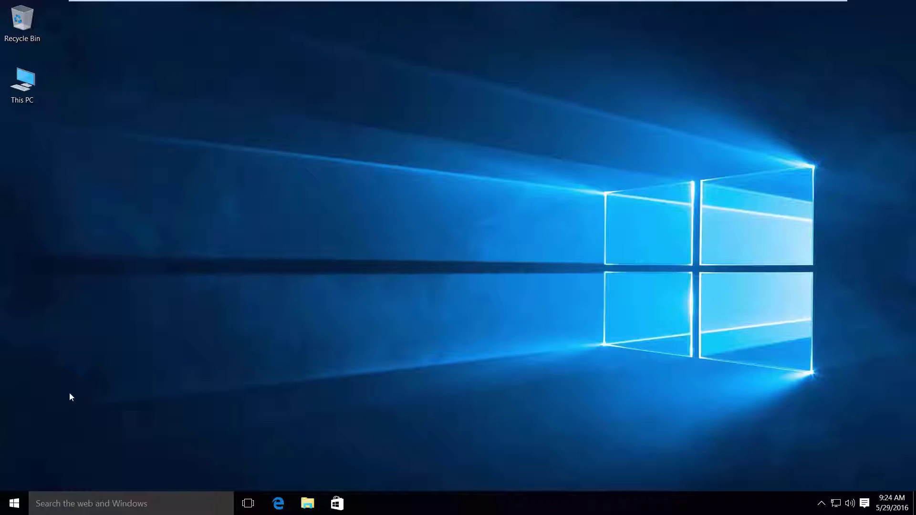
# Step: Copy the microsoft-windows-netfx3-ondemand-package archive from the Documents folder
pyautogui.doubleClick(35, 92)
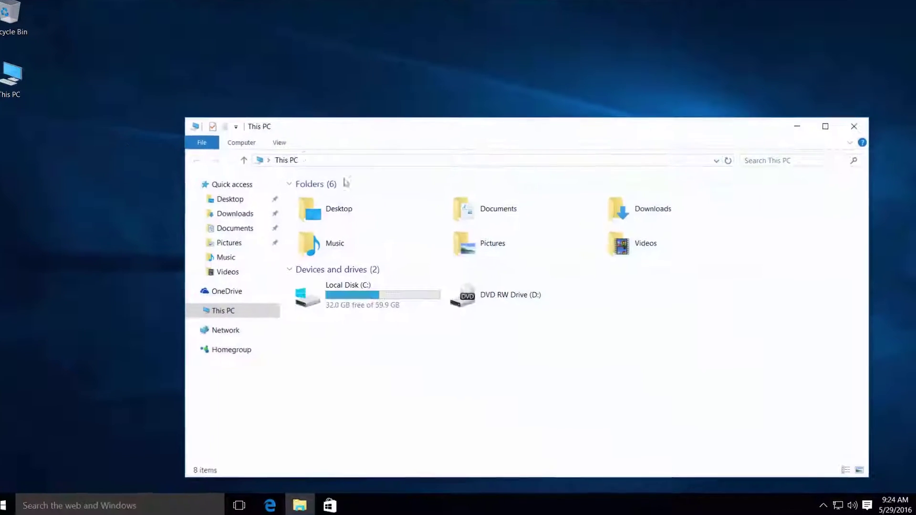
pyautogui.doubleClick(469, 202)
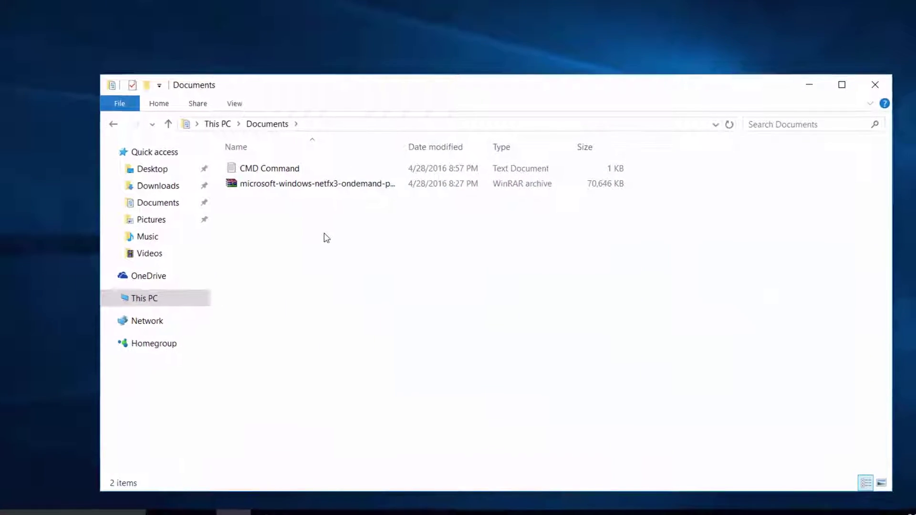
pyautogui.click(315, 191)
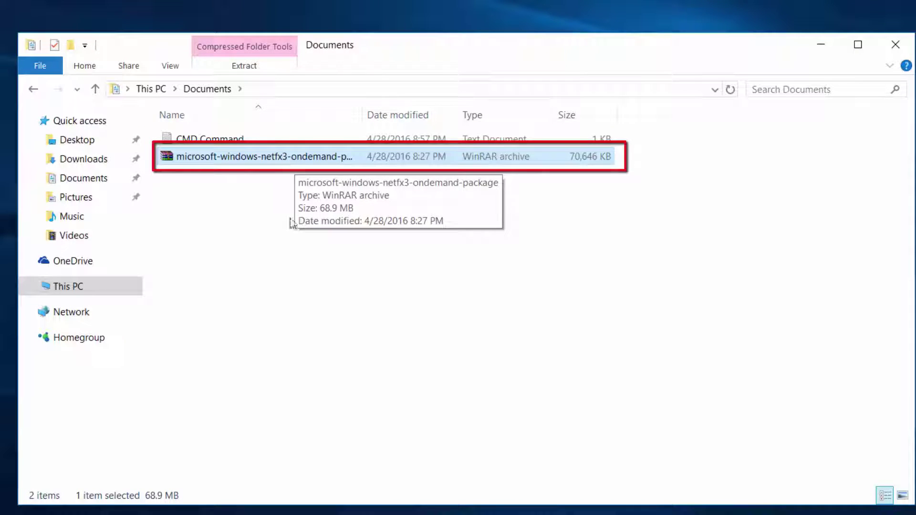
pyautogui.rightClick(268, 159)
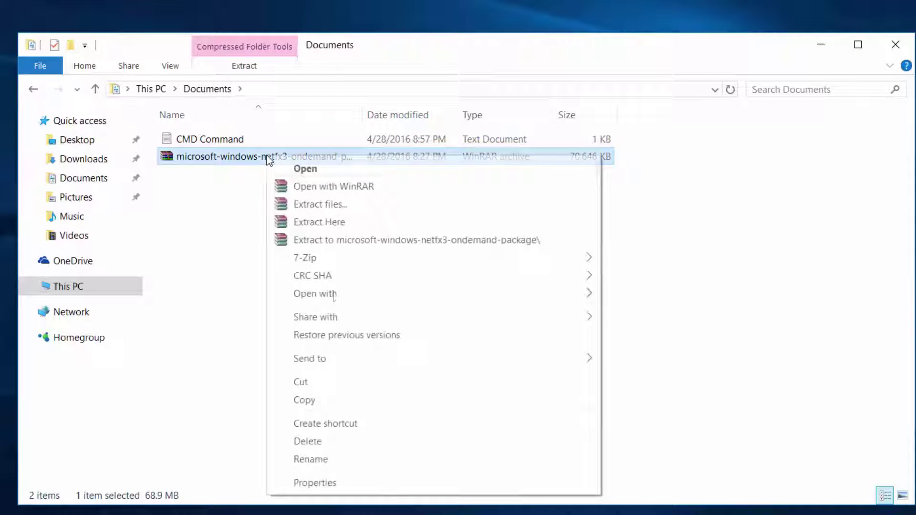
pyautogui.click(315, 401)
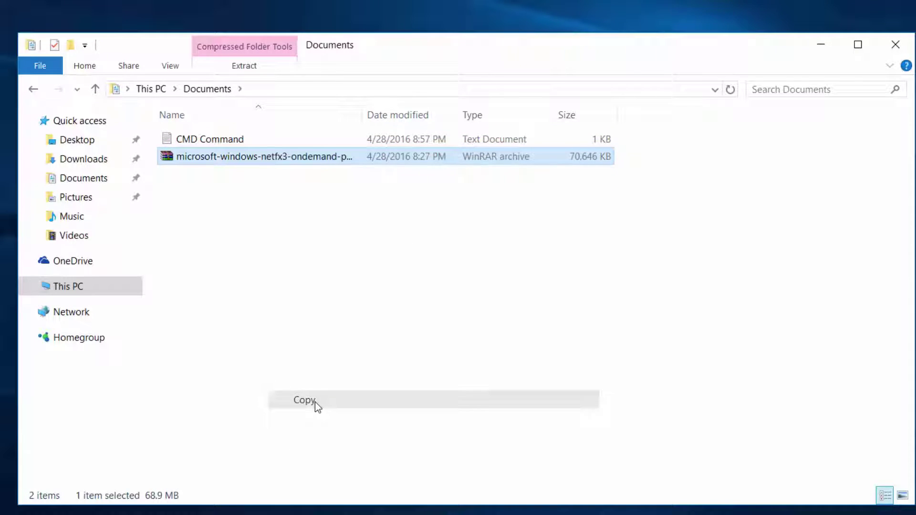
# Step: Paste the archive into the root of Local Disk (C:) with admin permission, then close Explorer
pyautogui.click(44, 286)
pyautogui.doubleClick(287, 237)
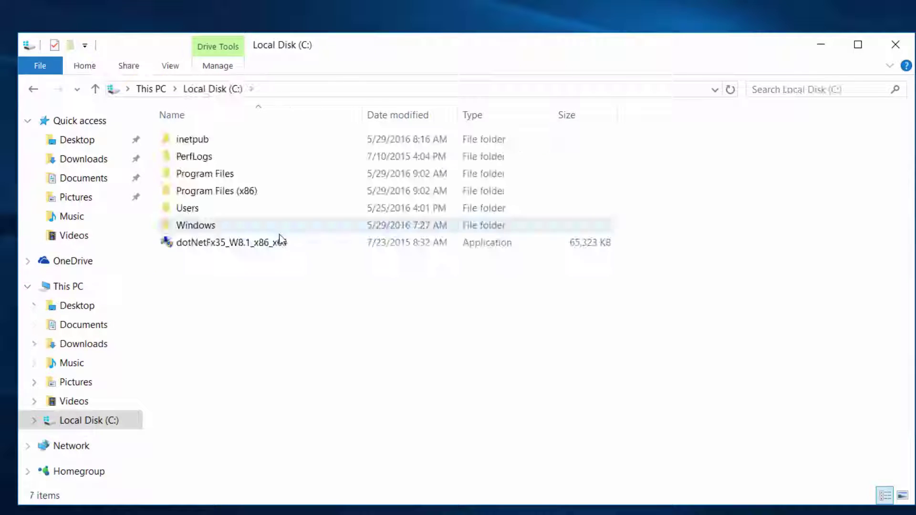
pyautogui.rightClick(276, 285)
pyautogui.click(330, 375)
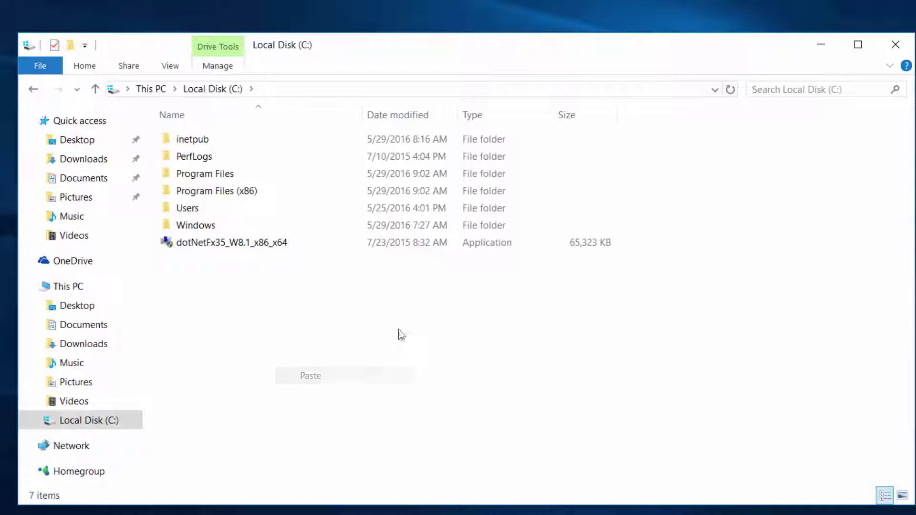
pyautogui.click(310, 135)
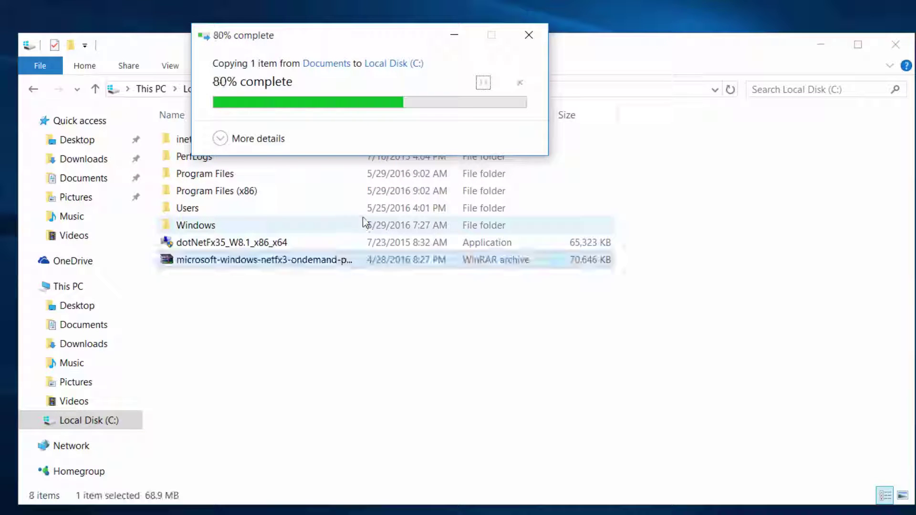
pyautogui.click(895, 45)
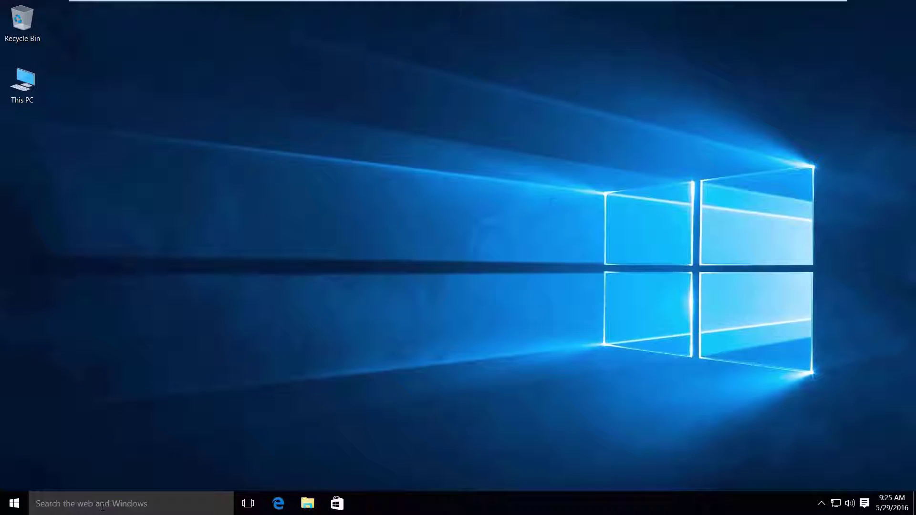
# Step: Launch Command Prompt as administrator from Start search and approve the UAC prompt
pyautogui.click(102, 504)
pyautogui.write('c')
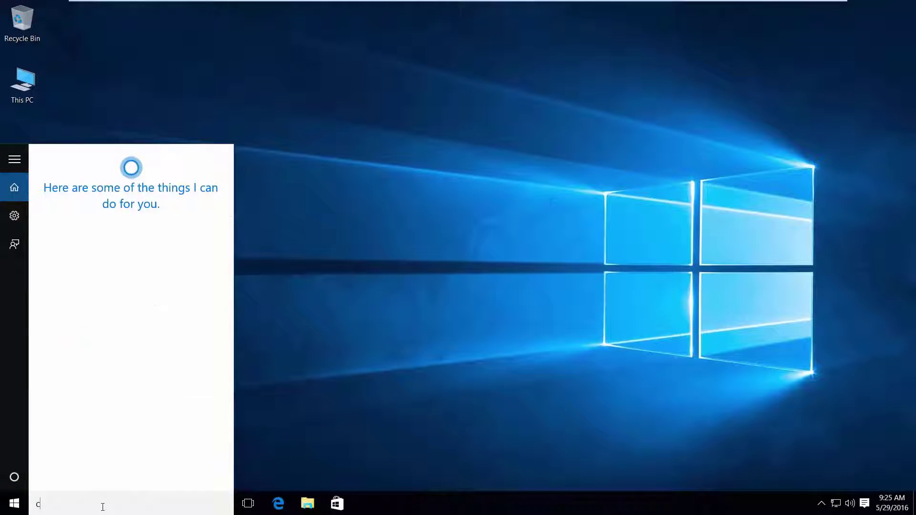
pyautogui.write('md')
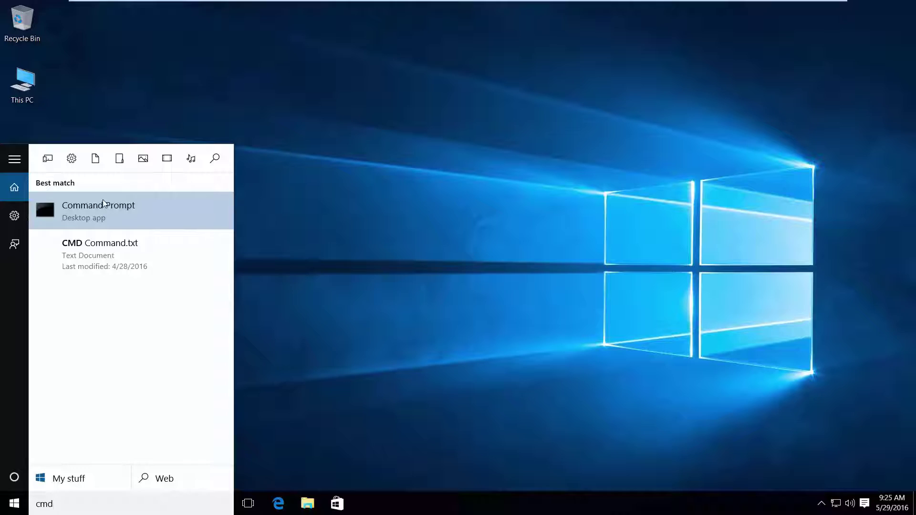
pyautogui.rightClick(103, 198)
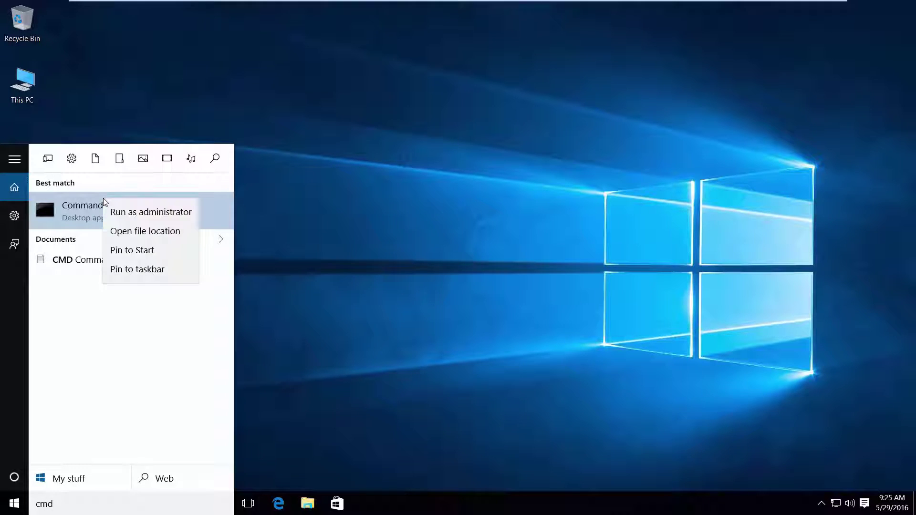
pyautogui.click(127, 213)
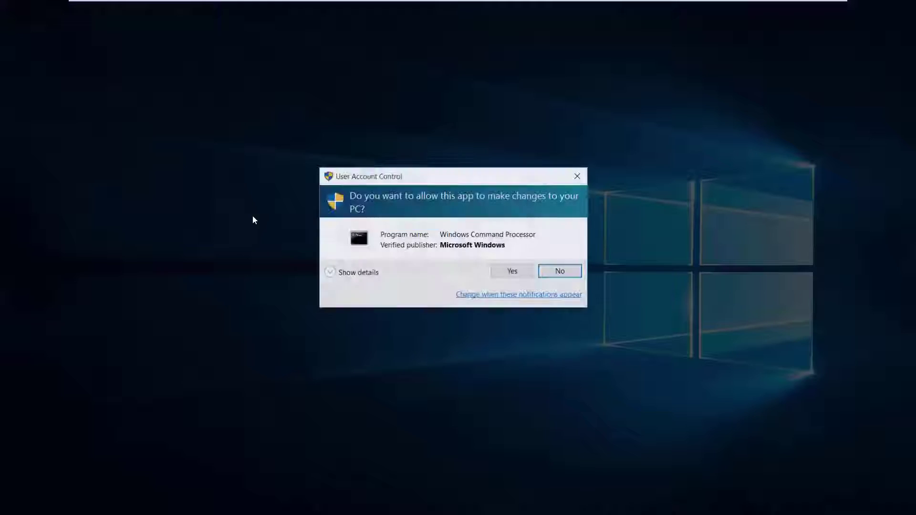
pyautogui.click(511, 273)
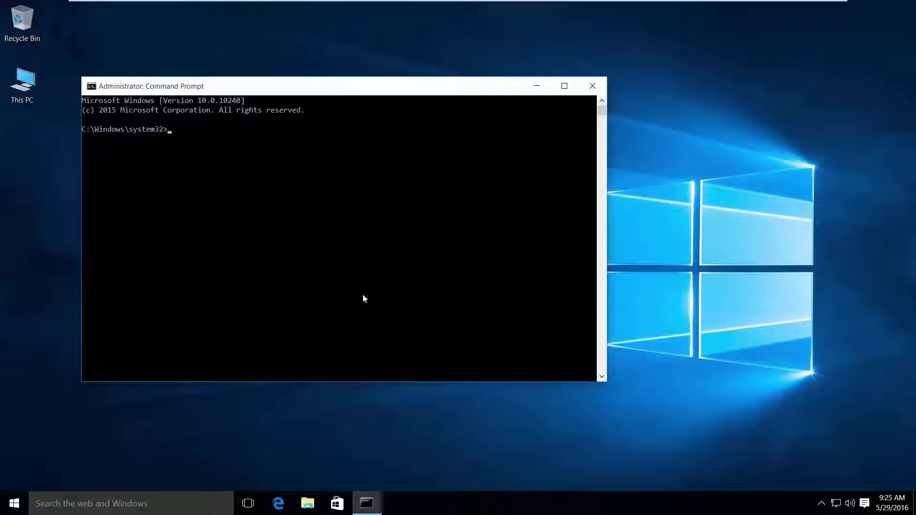
# Step: Copy the DISM command from the CMD Command file in Documents, then minimize Notepad and Explorer
pyautogui.doubleClick(22, 82)
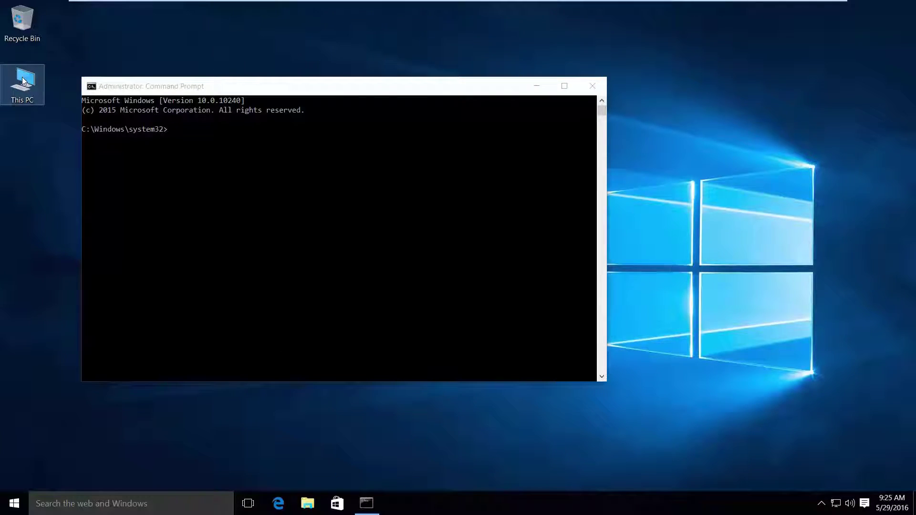
pyautogui.doubleClick(519, 91)
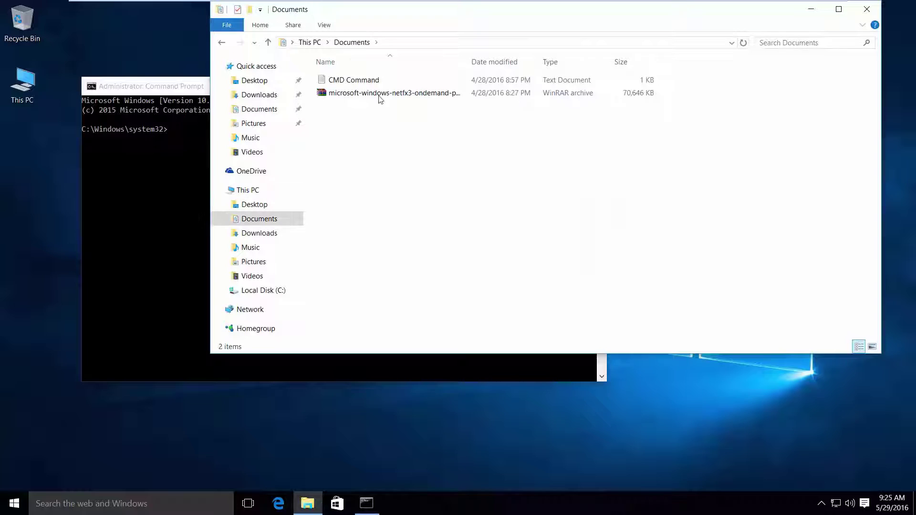
pyautogui.doubleClick(364, 78)
pyautogui.hotkey('ctrl', 'a')
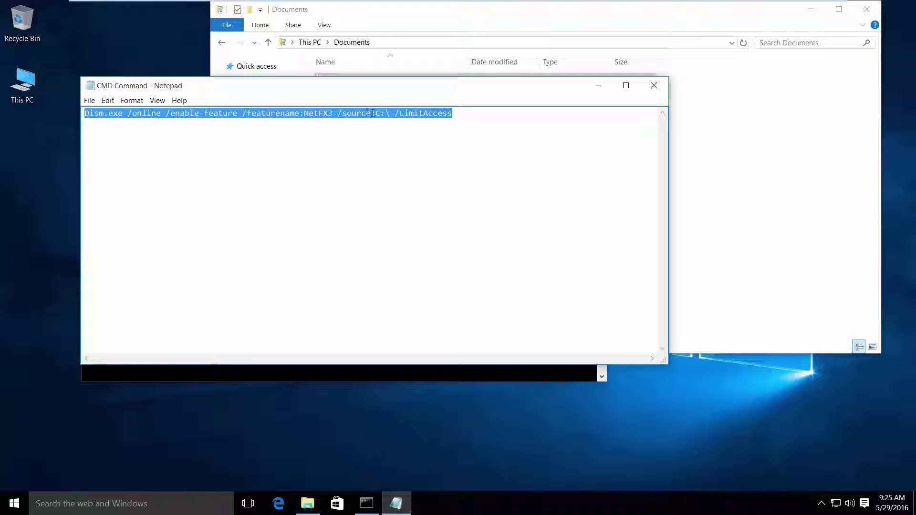
pyautogui.rightClick(339, 109)
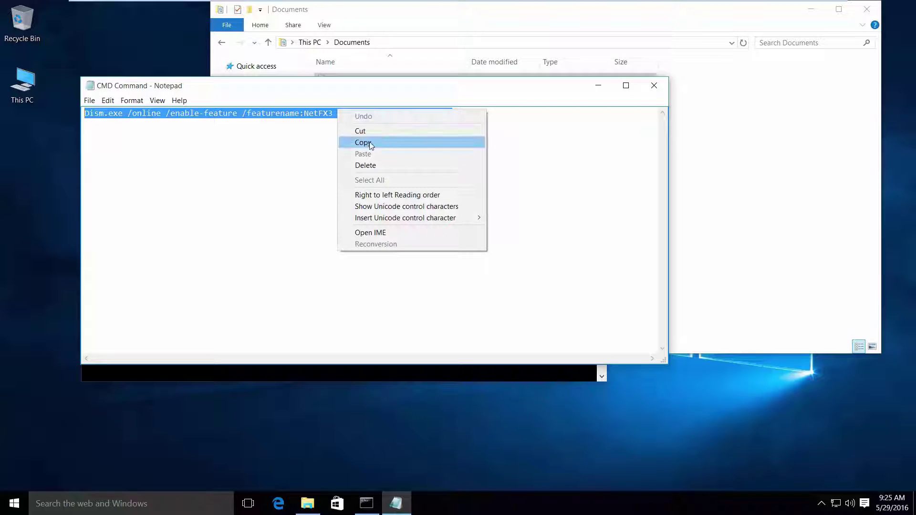
pyautogui.click(380, 141)
pyautogui.click(598, 86)
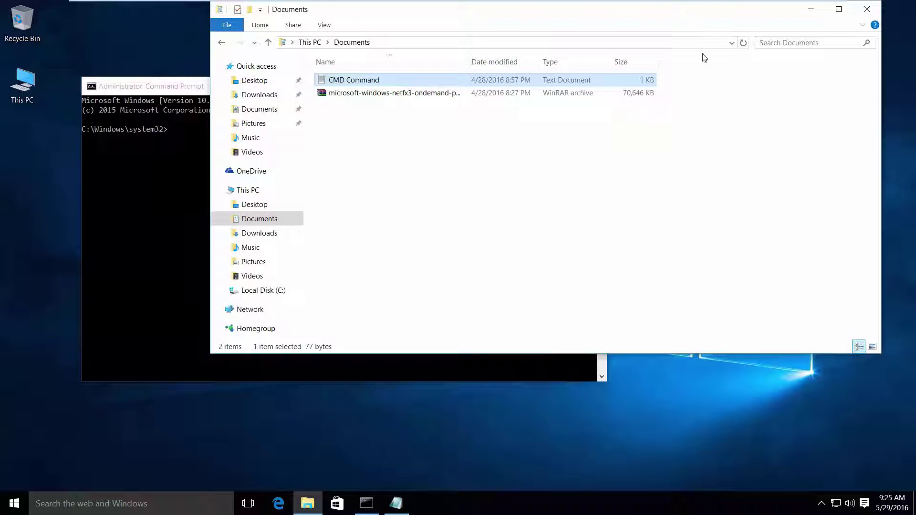
pyautogui.click(810, 9)
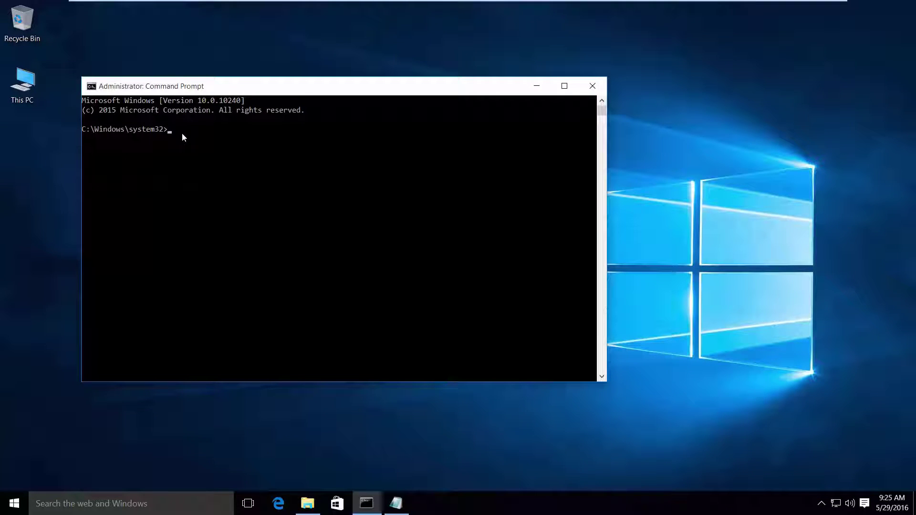
# Step: Paste and run the DISM NetFX3 enable command, then exit the prompt once it succeeds
pyautogui.rightClick(178, 128)
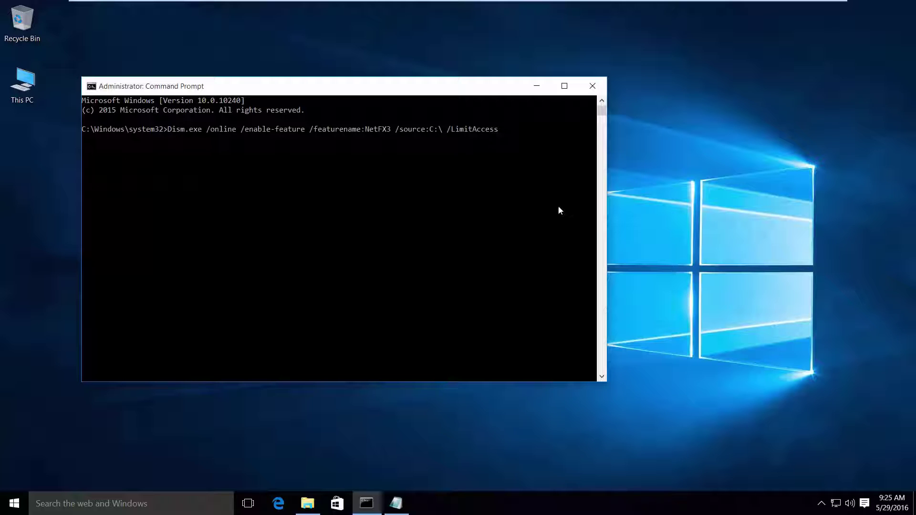
pyautogui.press('Return')
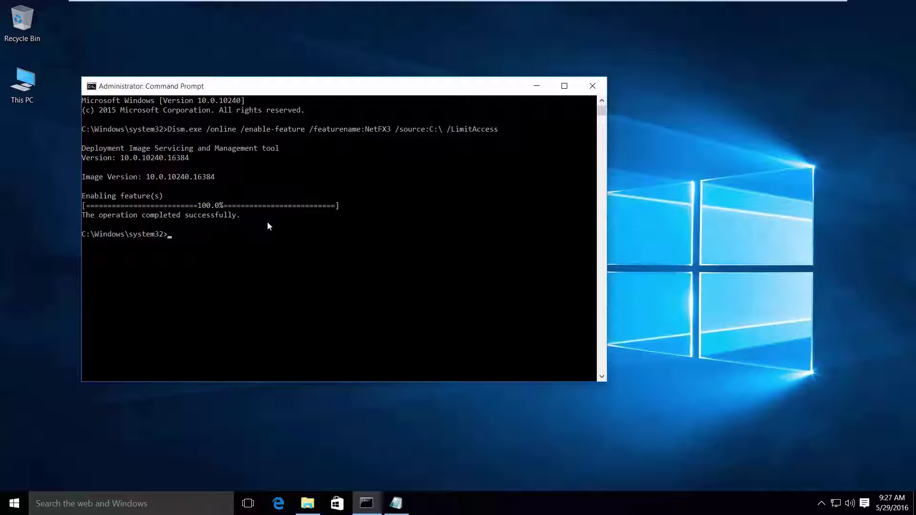
pyautogui.write('exit')
pyautogui.press('Return')
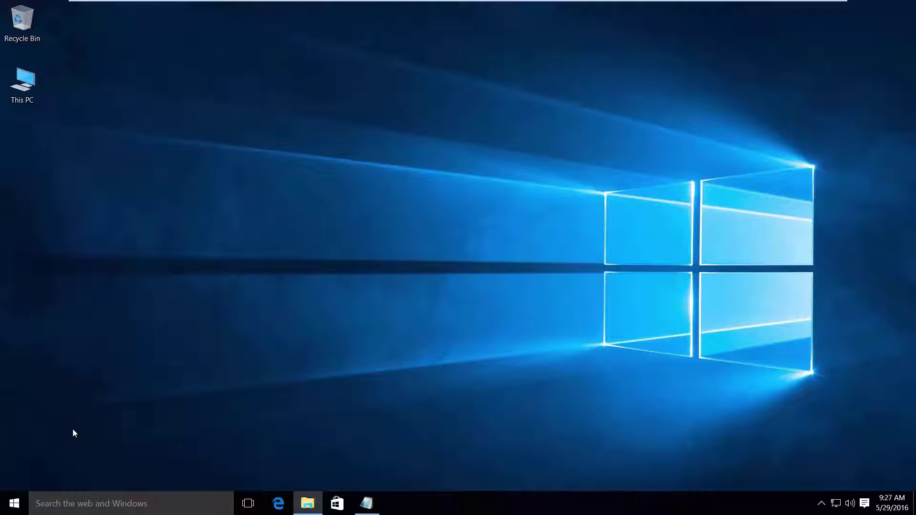
# Step: Reopen Windows Features via Win+X, Control Panel and Programs and Features
pyautogui.rightClick(15, 503)
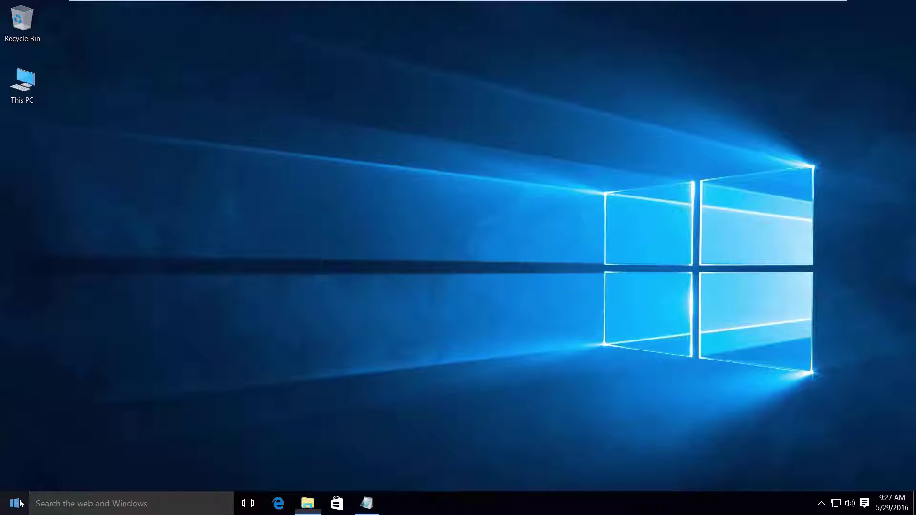
pyautogui.click(74, 421)
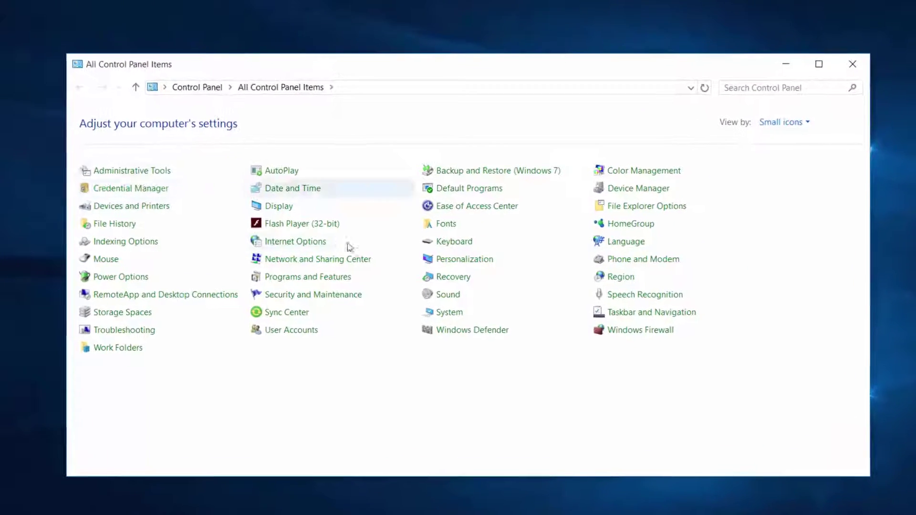
pyautogui.click(254, 286)
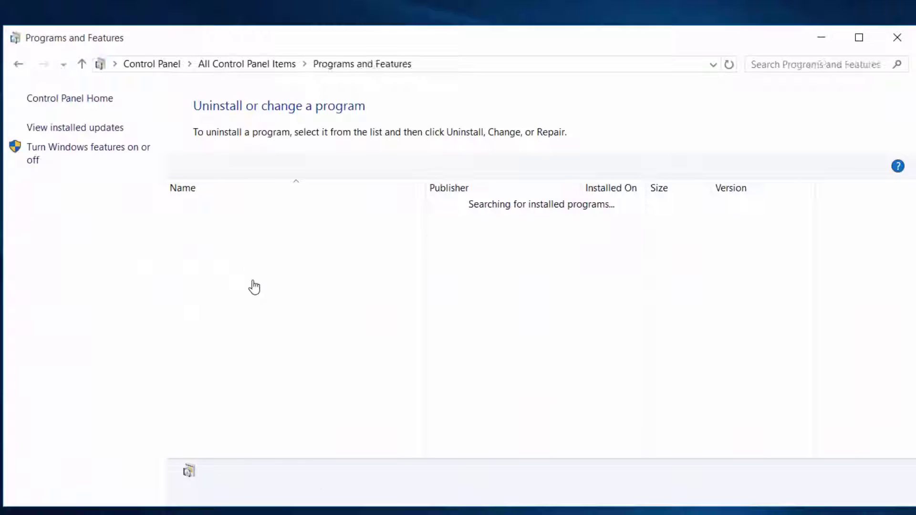
pyautogui.click(60, 148)
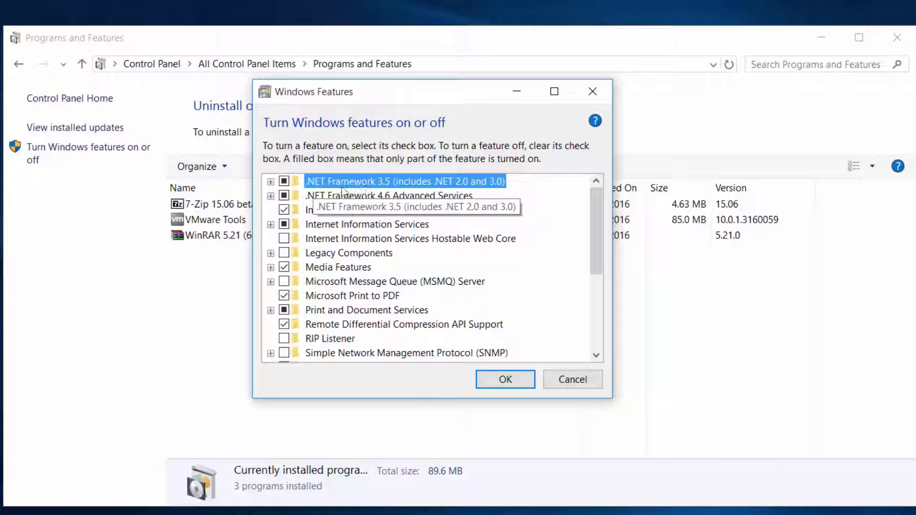
# Step: Expand .NET Framework 3.5, enable WCF HTTP and Non-HTTP Activation, and apply the changes
pyautogui.click(270, 181)
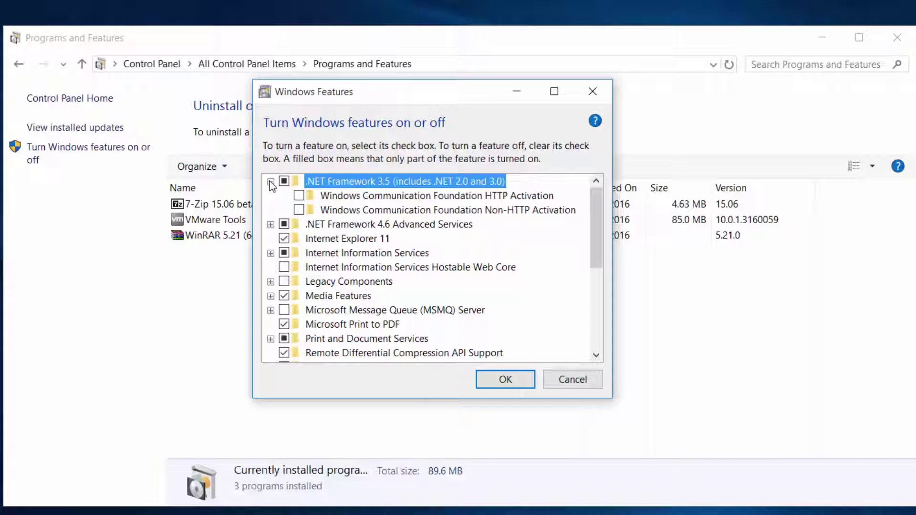
pyautogui.click(299, 196)
pyautogui.click(299, 210)
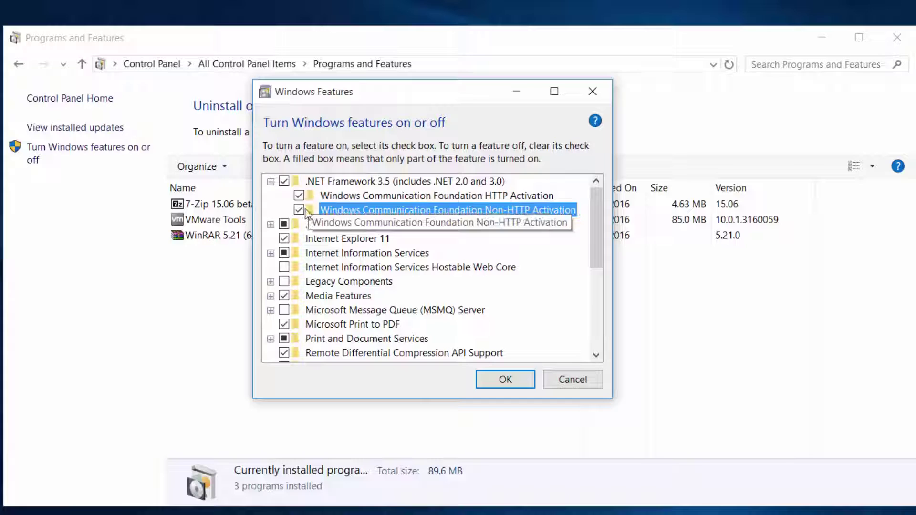
pyautogui.click(494, 385)
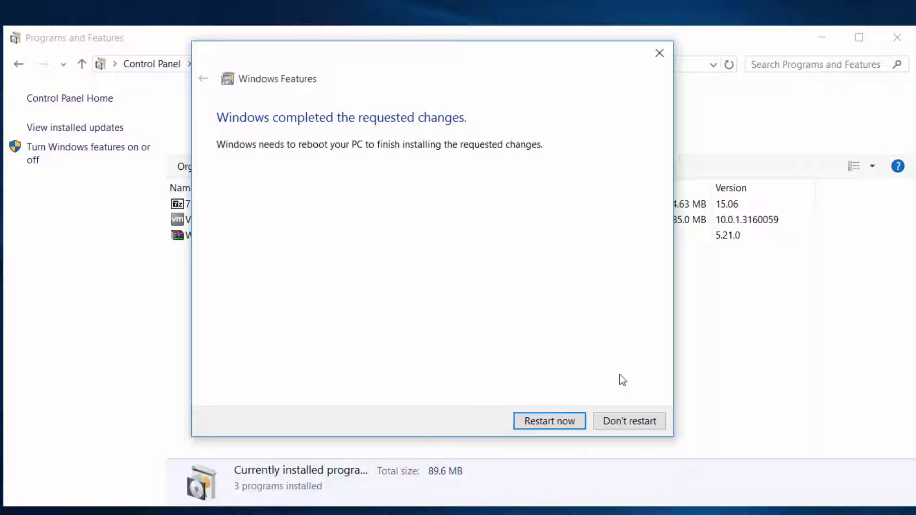
# Step: Choose Don't restart on the Windows Features completion notice
pyautogui.click(626, 424)
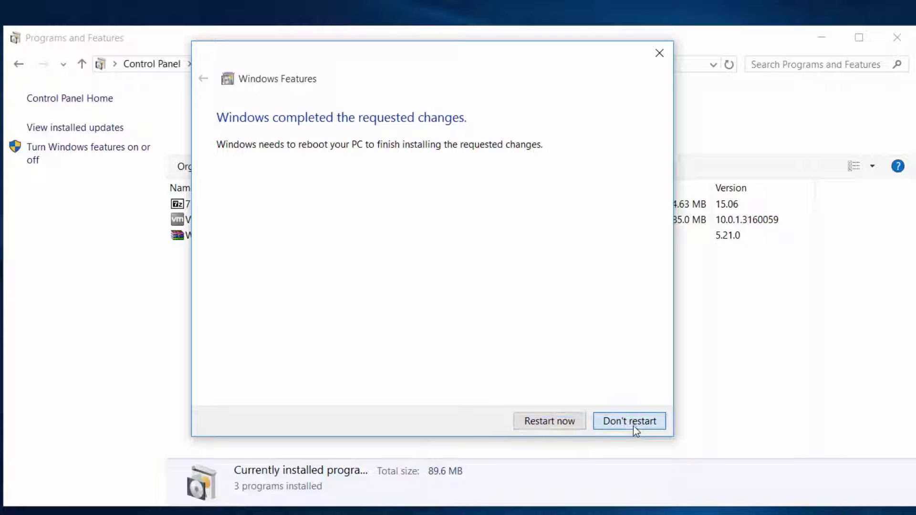